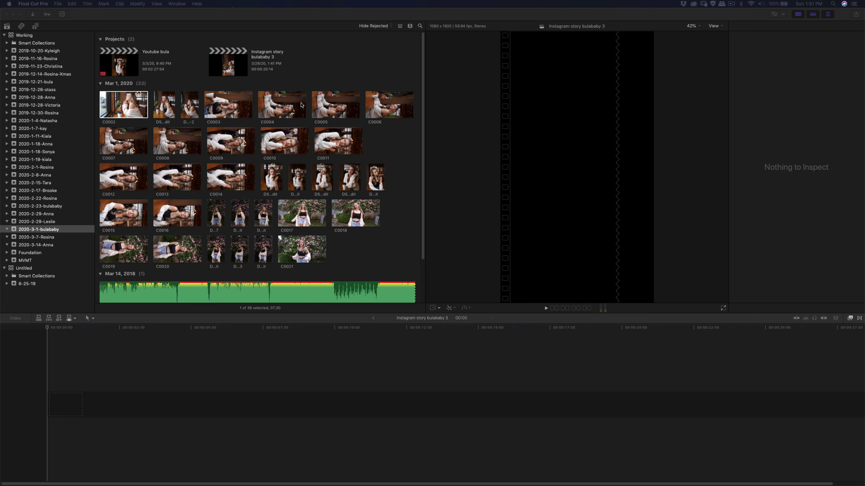
# Step: Select clip C0004 in the 2020-3-1-bulababy event to preview it in the viewer
pyautogui.click(272, 105)
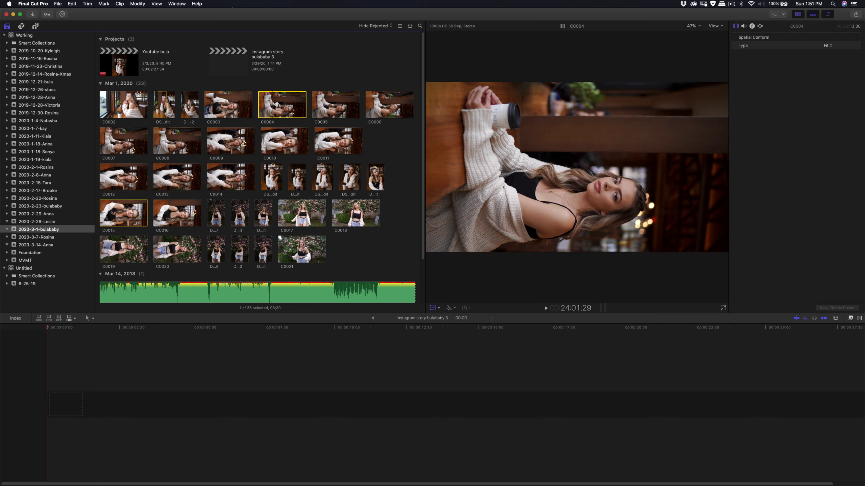
# Step: Place clip C0004 into the empty Instagram story bulababy 3 timeline
pyautogui.moveTo(275, 104); pyautogui.dragTo(49, 407)
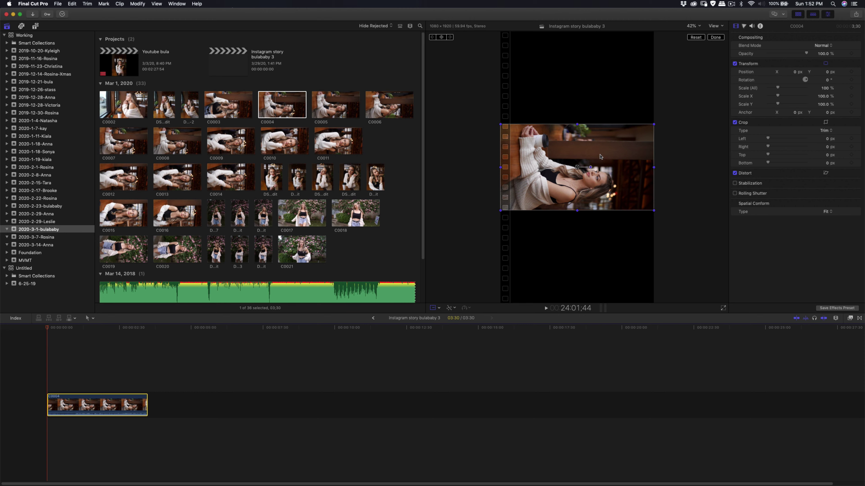
# Step: Rotate C0004 upright to about 90°, then reposition and scale it to 186.51%
pyautogui.moveTo(590, 167); pyautogui.dragTo(576, 5)
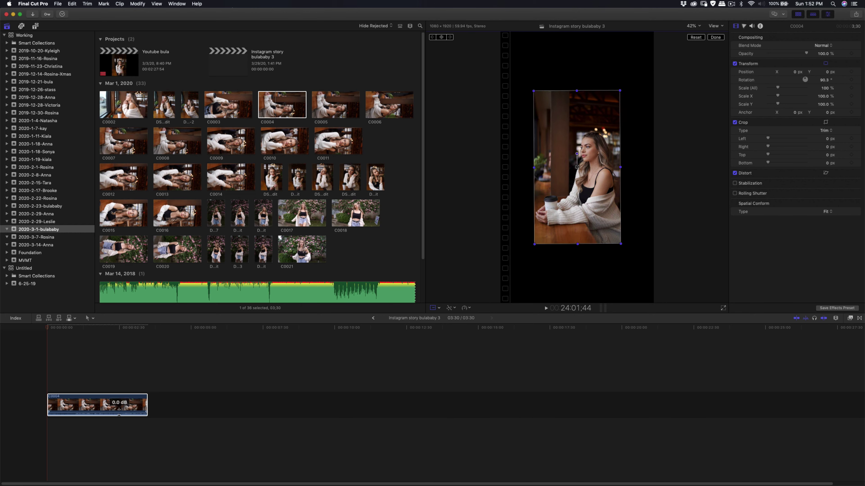
pyautogui.click(122, 402)
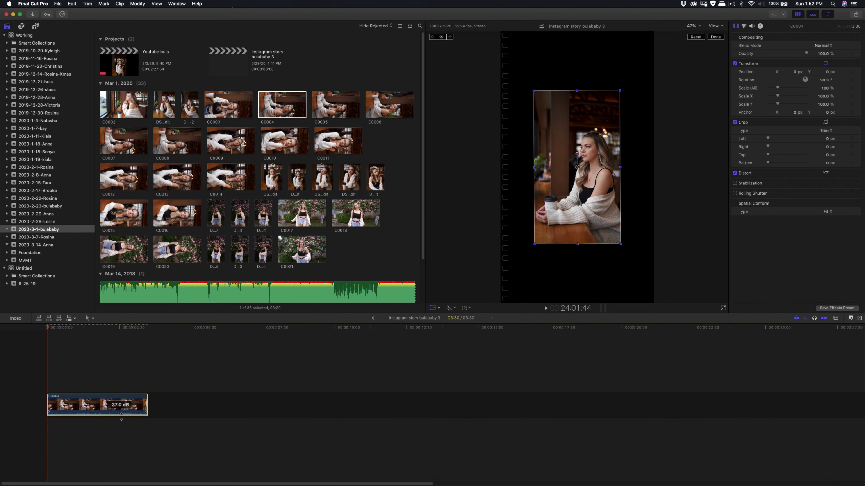
pyautogui.click(102, 379)
pyautogui.moveTo(599, 239); pyautogui.dragTo(572, 188)
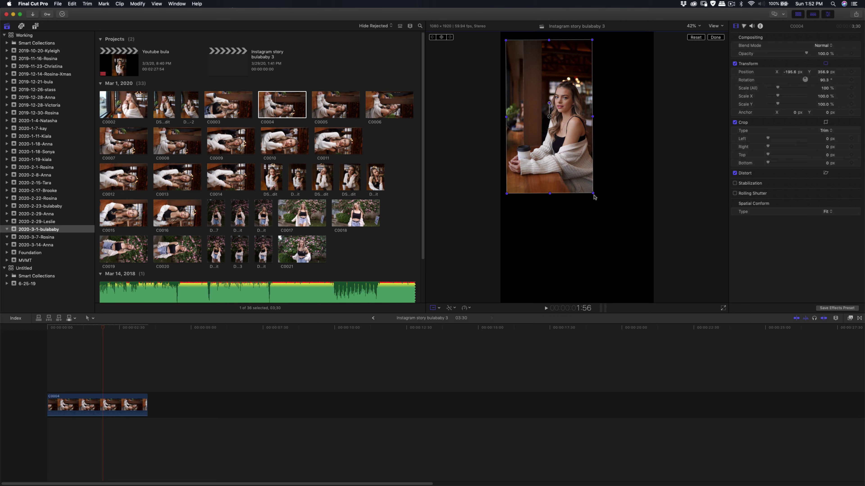
pyautogui.moveTo(593, 193); pyautogui.dragTo(614, 219)
pyautogui.moveTo(660, 289); pyautogui.dragTo(655, 286)
pyautogui.moveTo(635, 234); pyautogui.dragTo(635, 250)
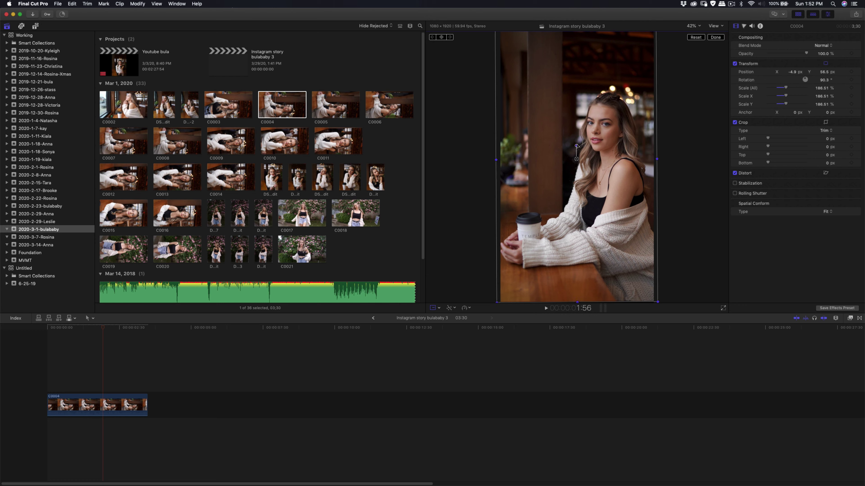
# Step: Fine-tune C0004 to 91.2° rotation, 189.56% scale and position −4.2, 46.3 px
pyautogui.moveTo(576, 145); pyautogui.dragTo(575, 2)
pyautogui.moveTo(575, 72); pyautogui.dragTo(577, 74)
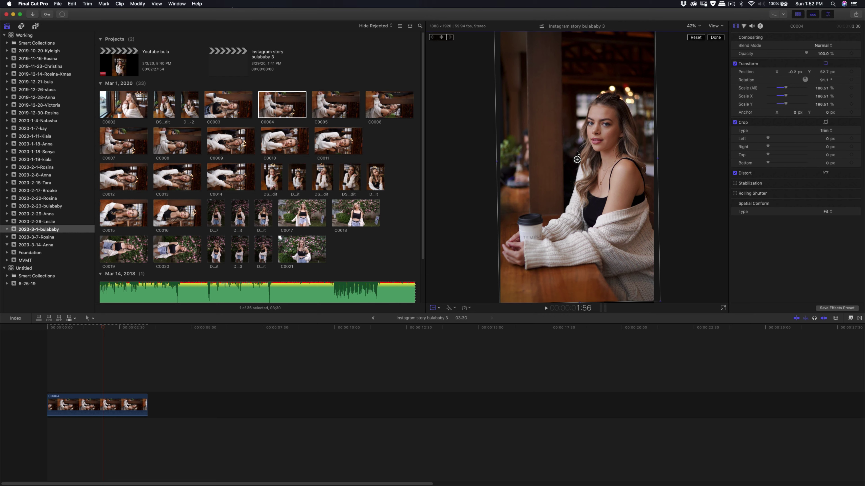
pyautogui.moveTo(579, 146); pyautogui.dragTo(575, 43)
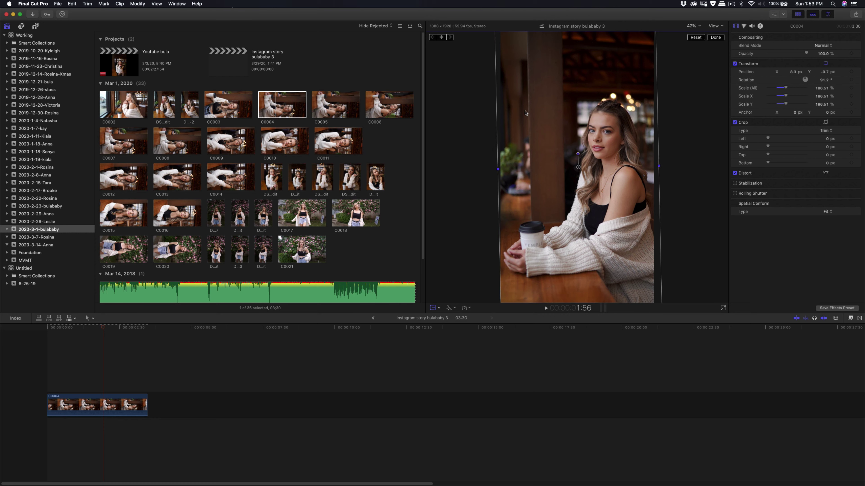
pyautogui.moveTo(537, 150); pyautogui.dragTo(540, 156)
pyautogui.moveTo(624, 264); pyautogui.dragTo(624, 239)
pyautogui.moveTo(660, 285); pyautogui.dragTo(644, 294)
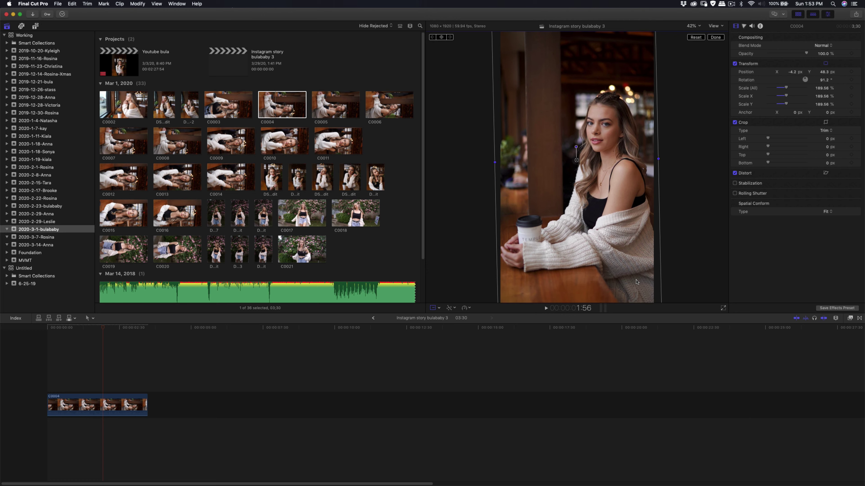
pyautogui.moveTo(56, 327); pyautogui.dragTo(48, 329)
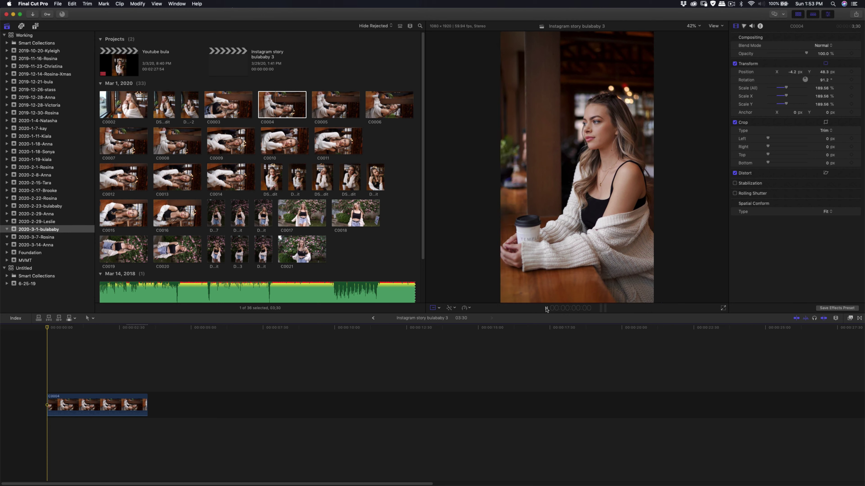
# Step: With snapping off, trim C0004's start and end so the project runs 2:04
pyautogui.click(546, 309)
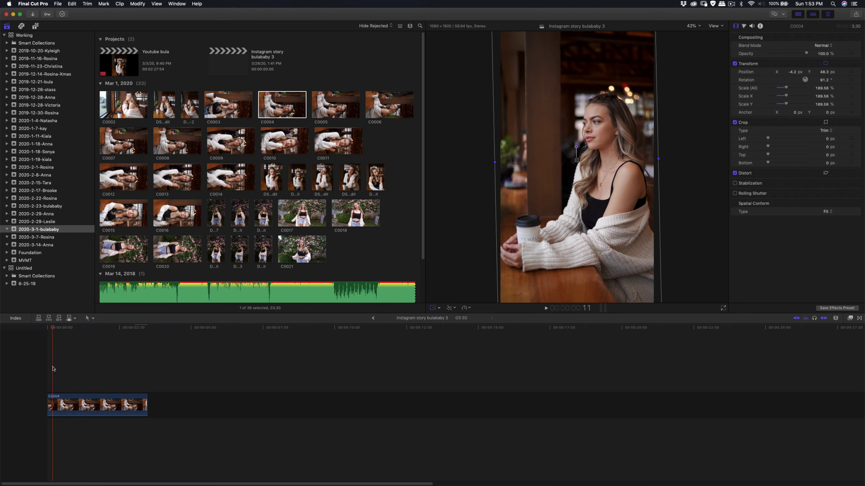
pyautogui.click(47, 328)
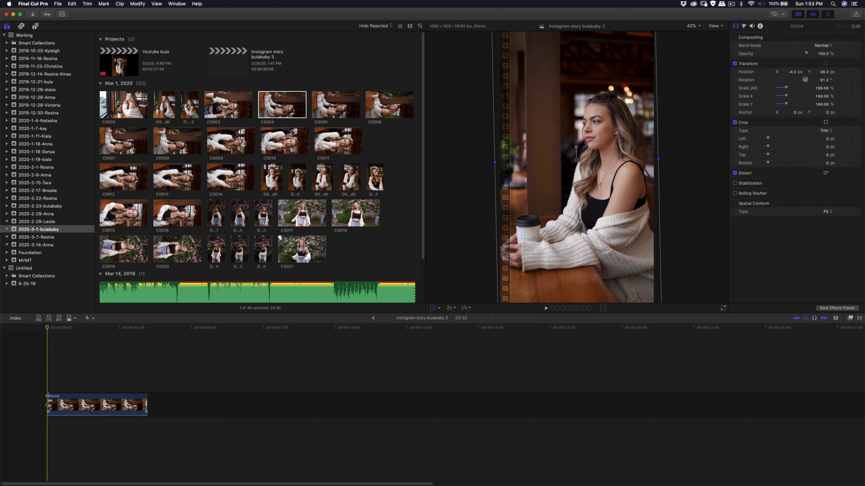
pyautogui.click(824, 319)
pyautogui.moveTo(47, 400); pyautogui.dragTo(50, 401)
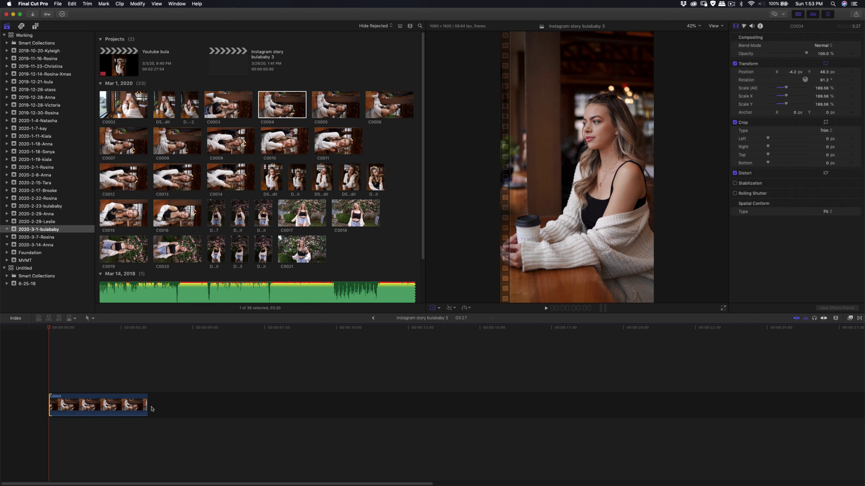
pyautogui.moveTo(147, 406); pyautogui.dragTo(106, 405)
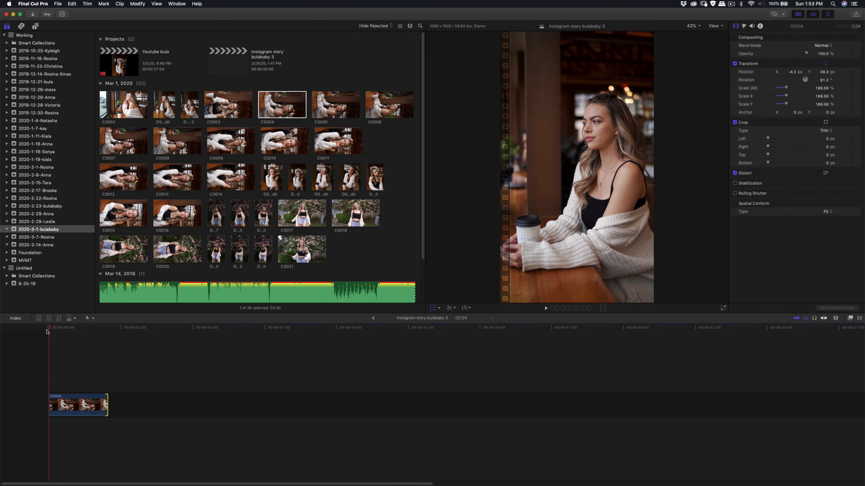
# Step: Paste a duplicate of C0004 right after the first, making the project 4:08 long
pyautogui.moveTo(47, 331); pyautogui.dragTo(53, 359)
pyautogui.hotkey('shift', 't')
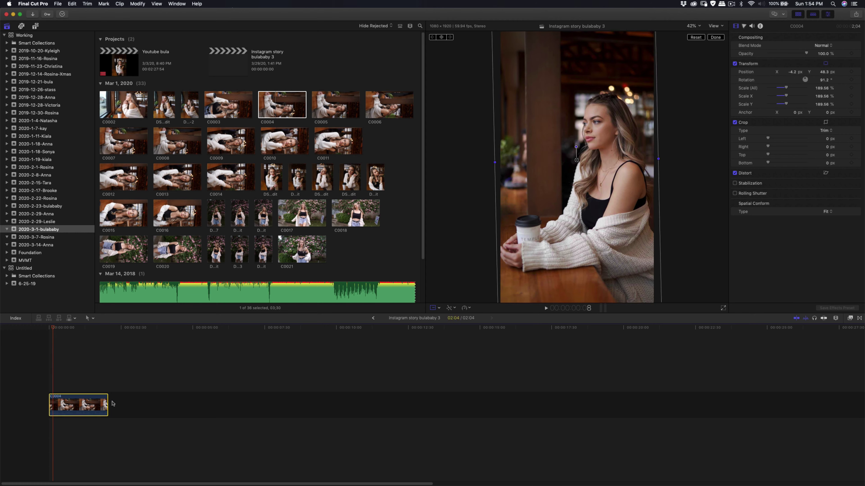
pyautogui.click(114, 385)
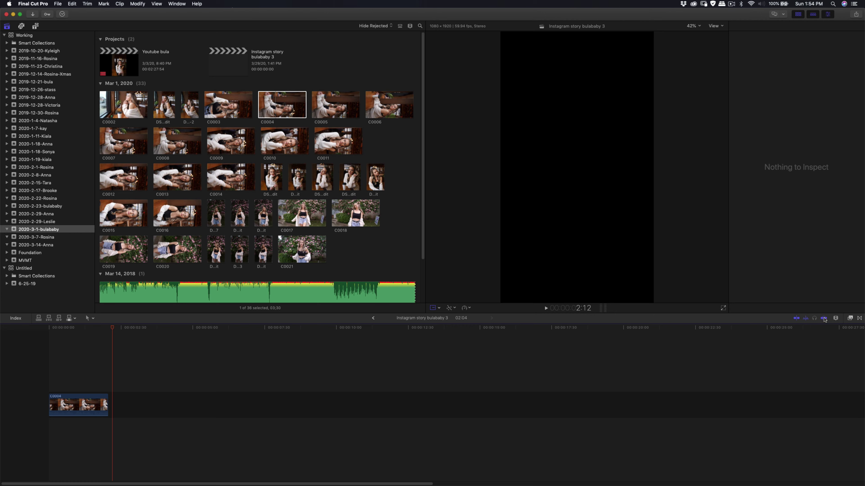
pyautogui.moveTo(116, 329)
pyautogui.mouseDown()
pyautogui.moveTo(123, 331)
pyautogui.moveTo(109, 331)
pyautogui.mouseUp()
pyautogui.press('e')
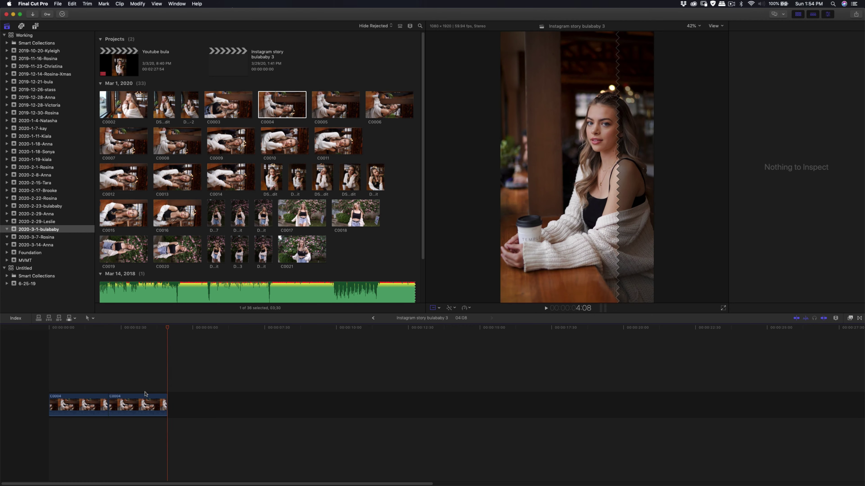
pyautogui.click(140, 403)
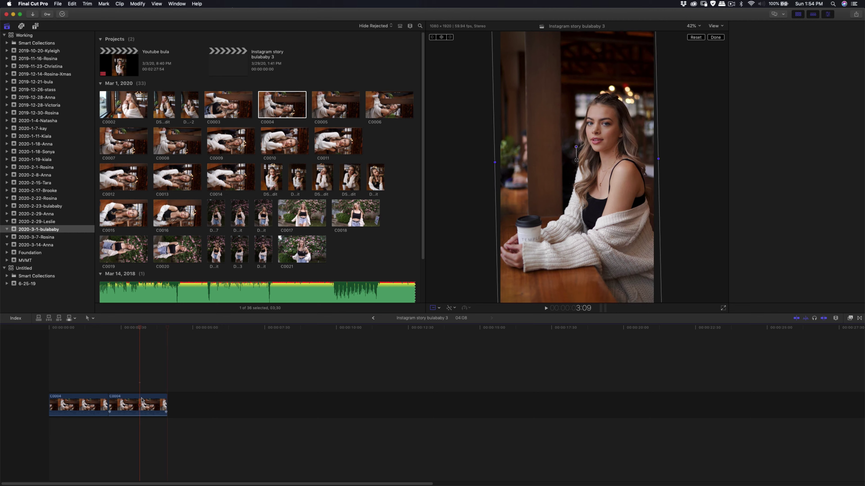
# Step: Apply Reverse Clip to the second C0004 copy
pyautogui.click(465, 309)
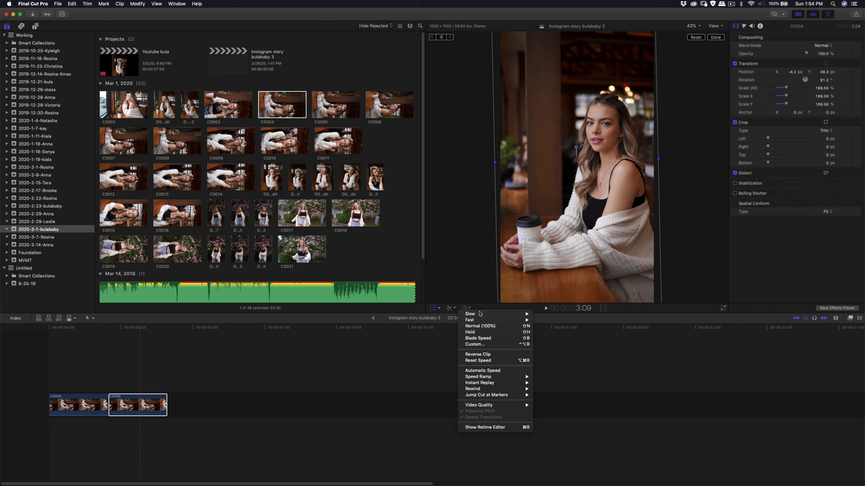
pyautogui.click(516, 356)
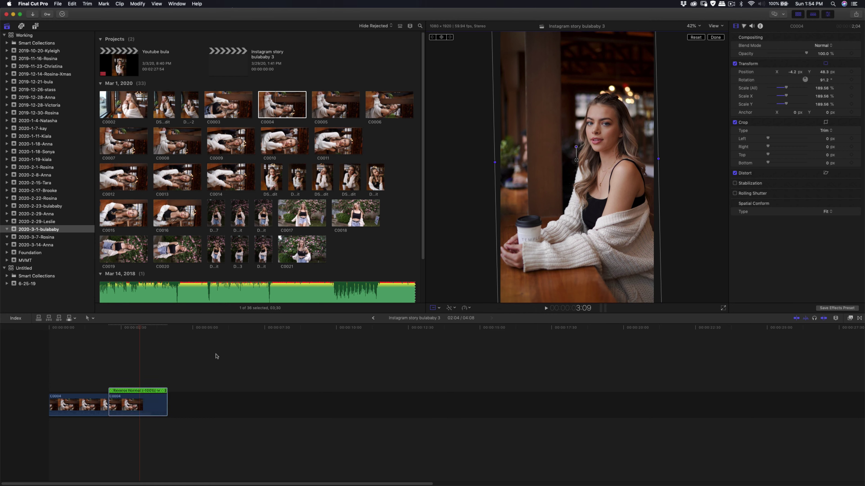
pyautogui.click(53, 335)
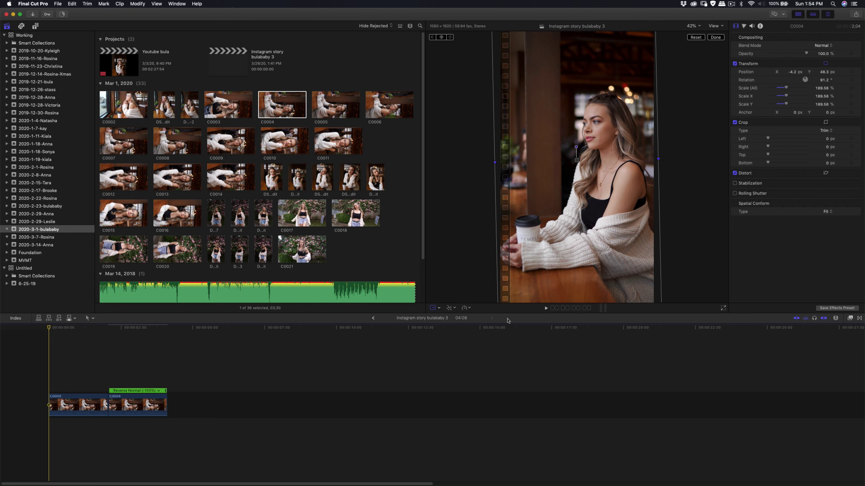
# Step: Play the 4:08 sequence from the start to check the back-and-forth loop
pyautogui.click(545, 308)
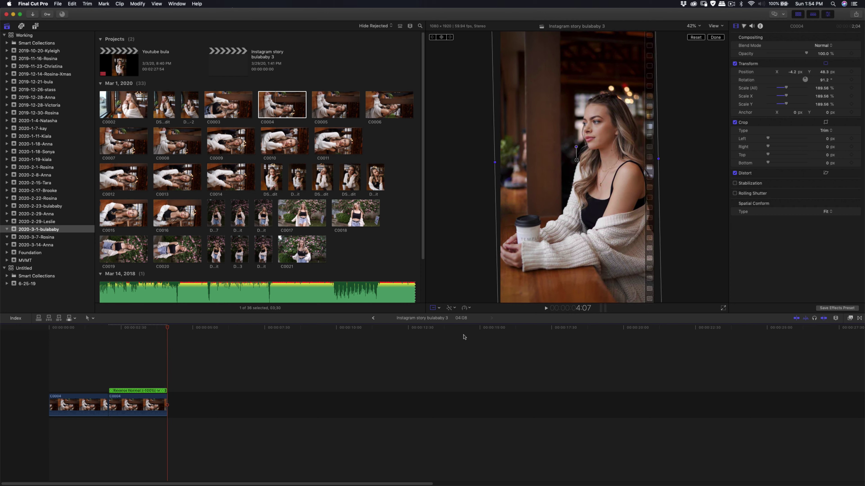
pyautogui.click(42, 366)
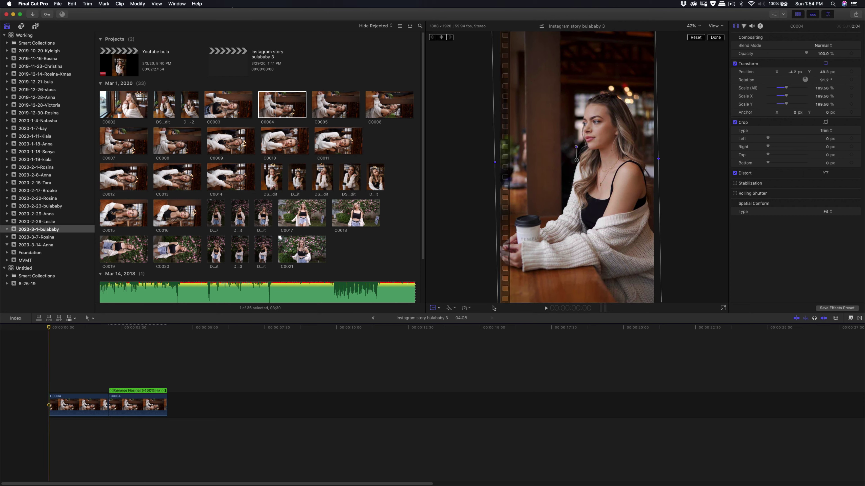
pyautogui.click(545, 308)
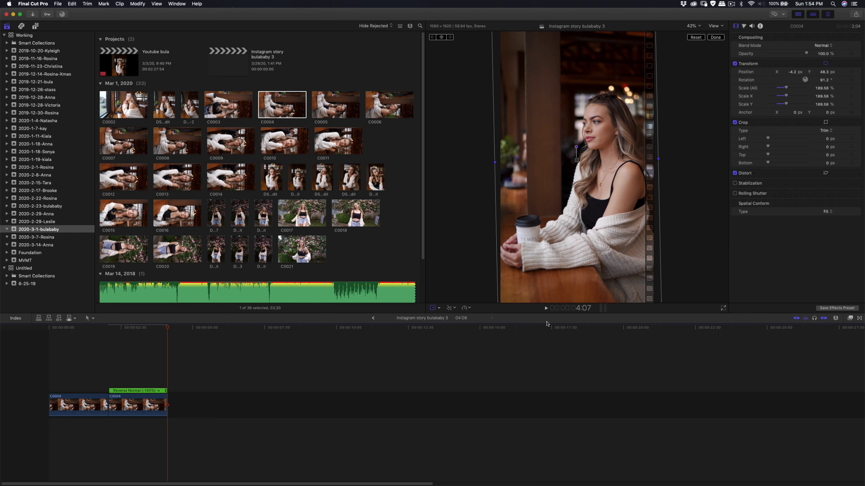
# Step: Append two more C0004 copies at the end, extending the story to 8:16
pyautogui.click(69, 397)
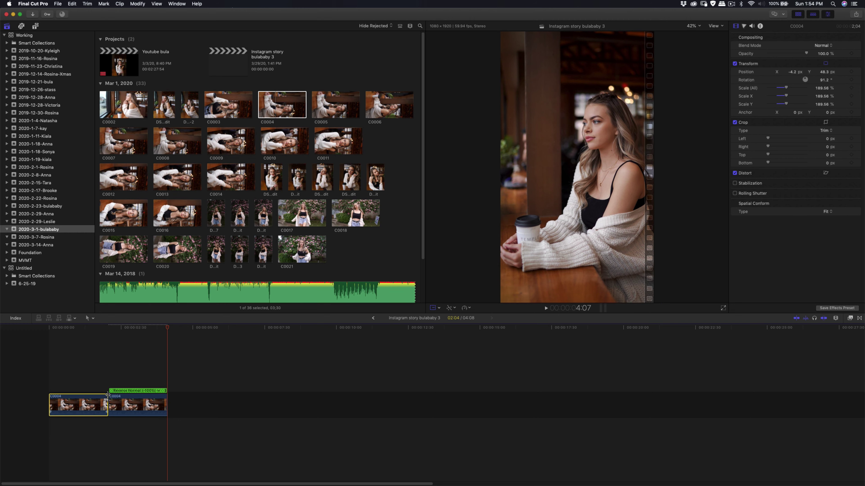
pyautogui.click(155, 367)
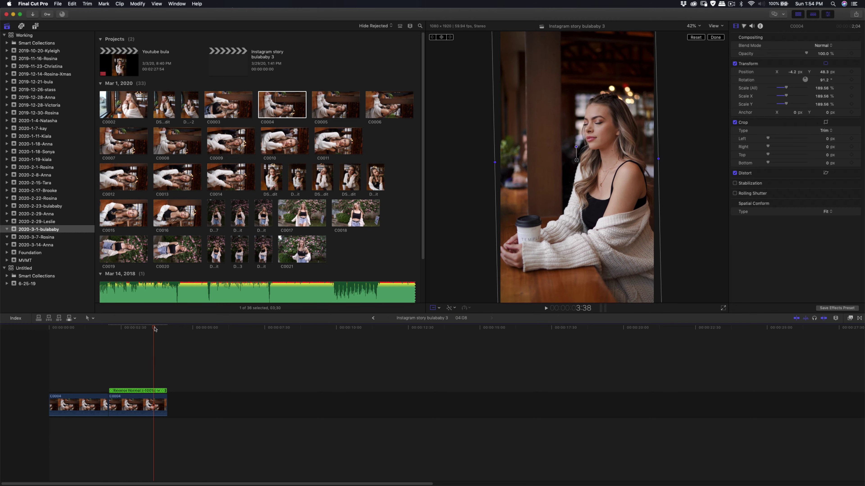
pyautogui.press('super+v')
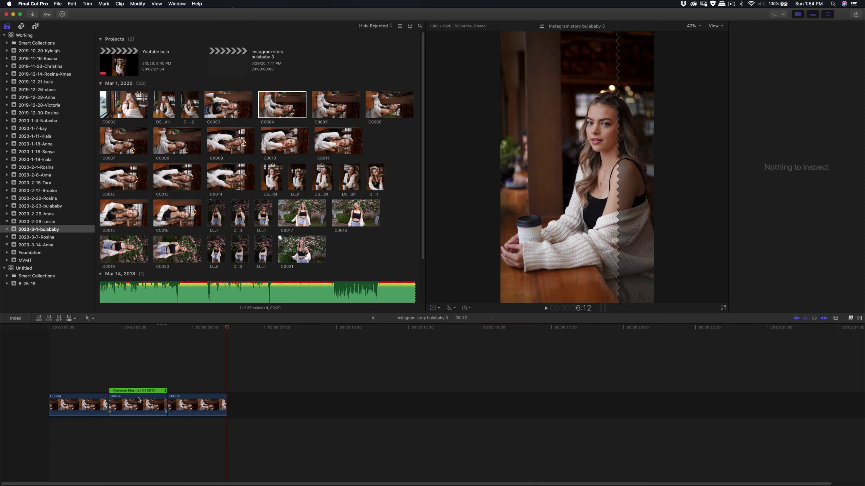
pyautogui.click(160, 397)
pyautogui.click(207, 377)
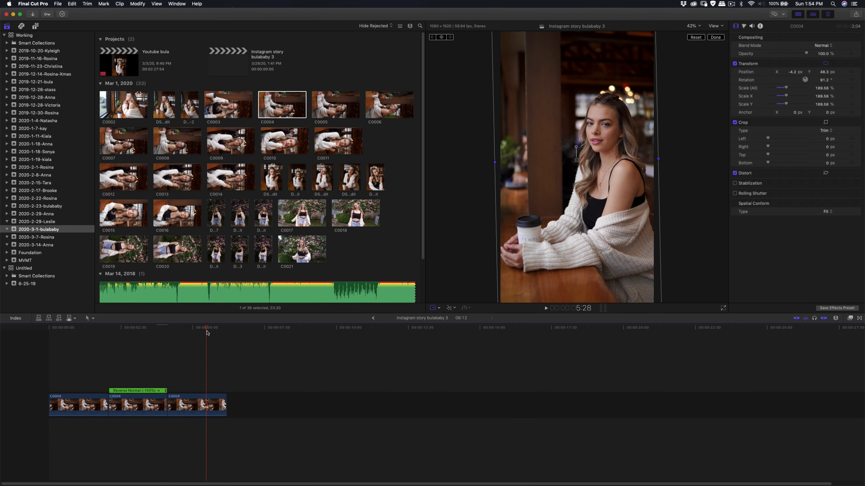
pyautogui.press('super+v')
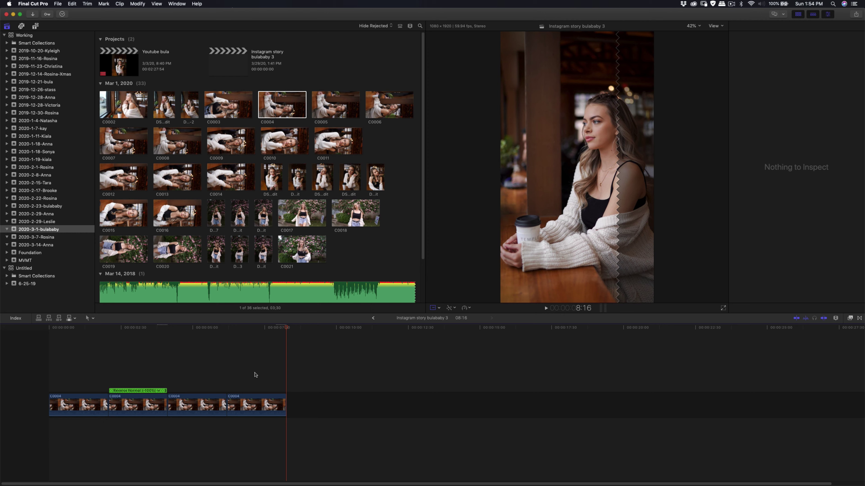
pyautogui.click(255, 375)
# Step: Play the full four-clip sequence from the beginning to review it
pyautogui.hotkey('shift', 't')
pyautogui.click(68, 359)
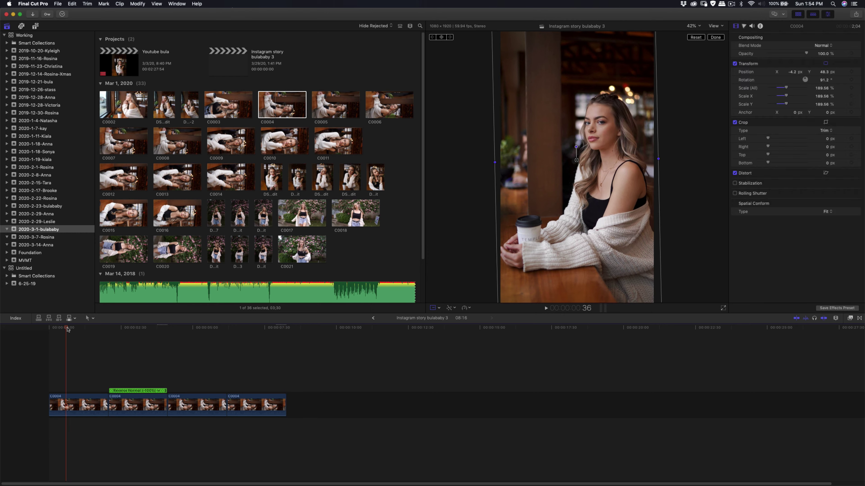
pyautogui.click(49, 330)
pyautogui.click(546, 308)
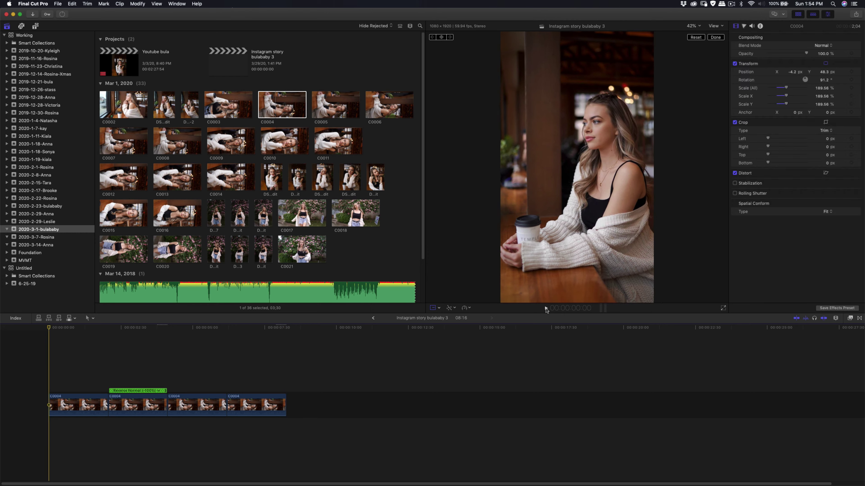
pyautogui.click(546, 308)
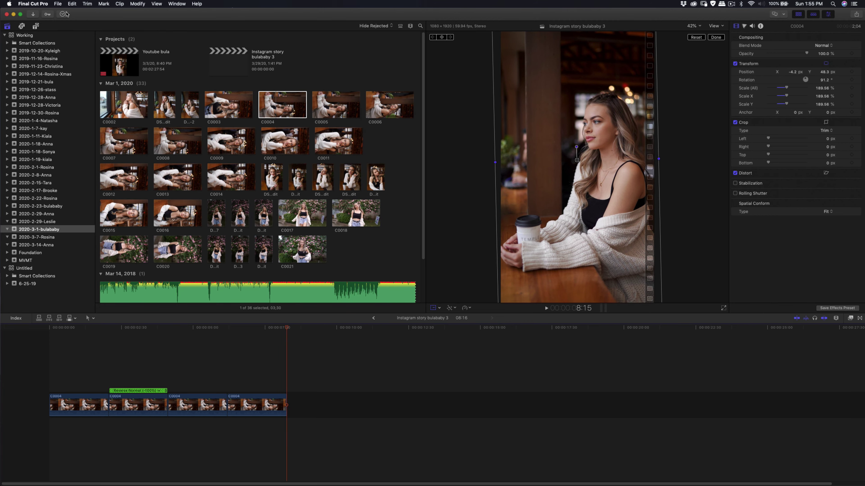
pyautogui.click(57, 4)
pyautogui.moveTo(137, 4)
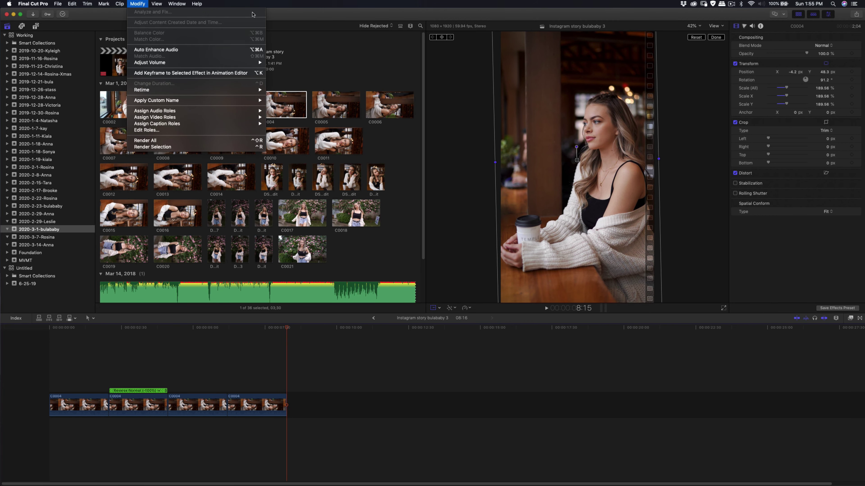
pyautogui.click(357, 60)
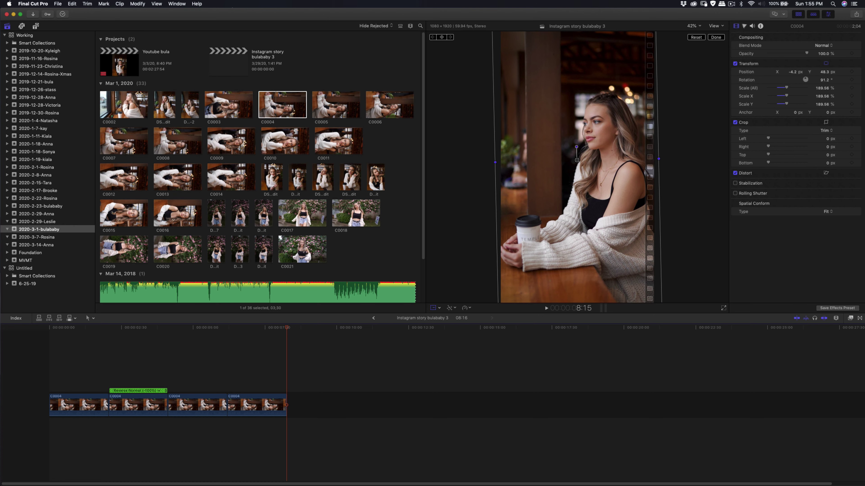
pyautogui.click(856, 13)
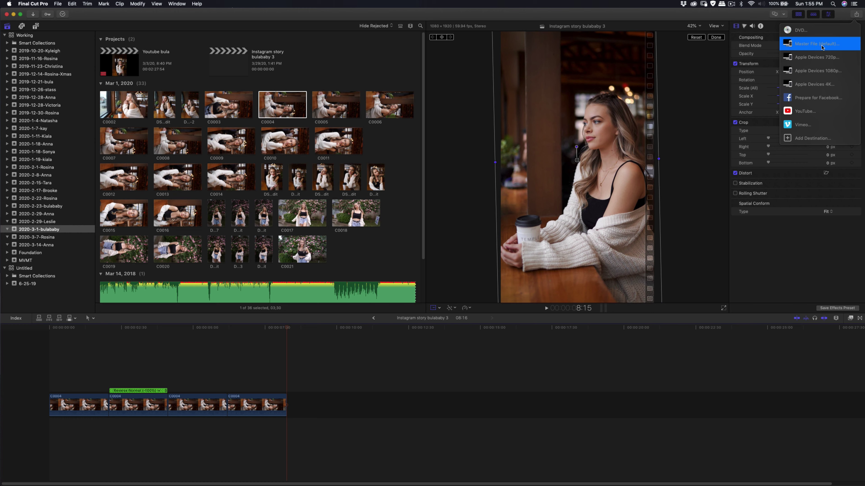
pyautogui.press('Escape')
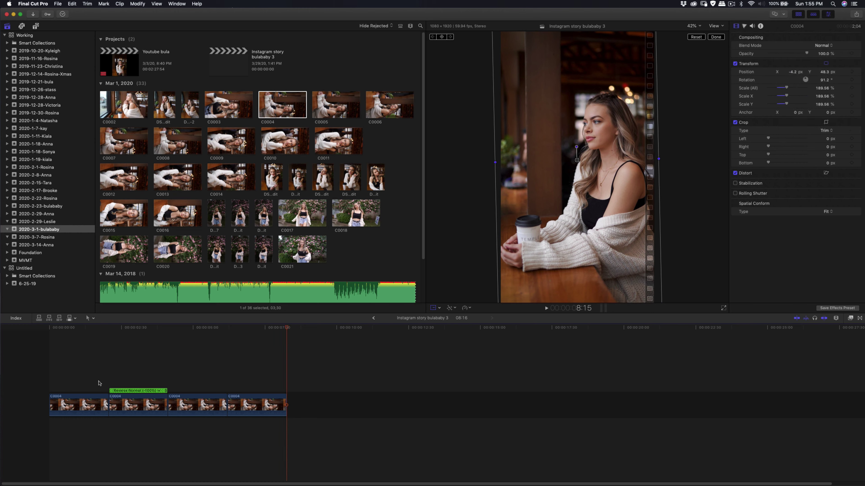
pyautogui.click(51, 380)
pyautogui.press('space')
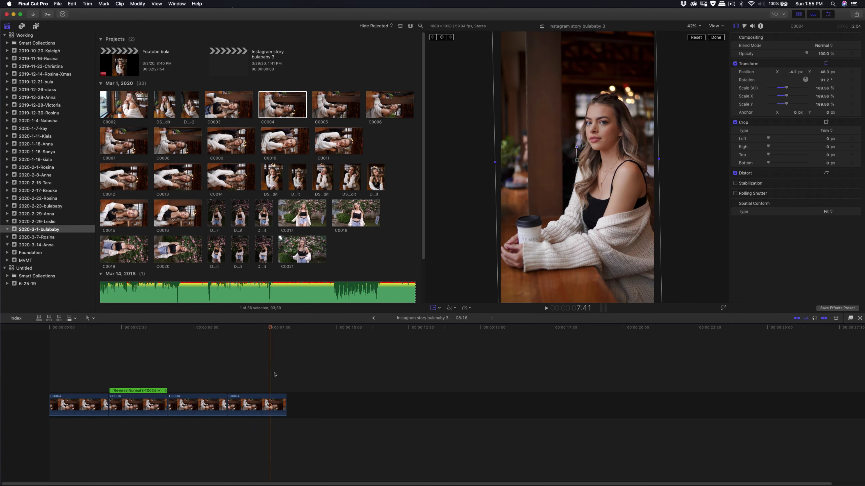
pyautogui.click(48, 368)
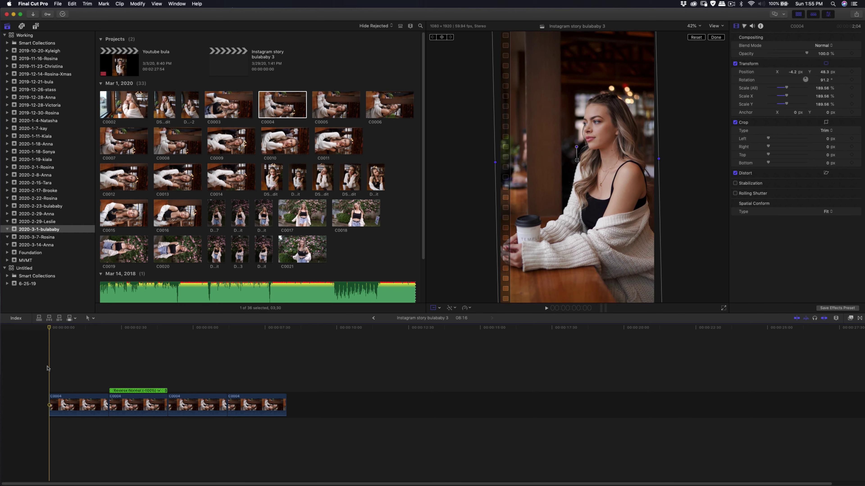